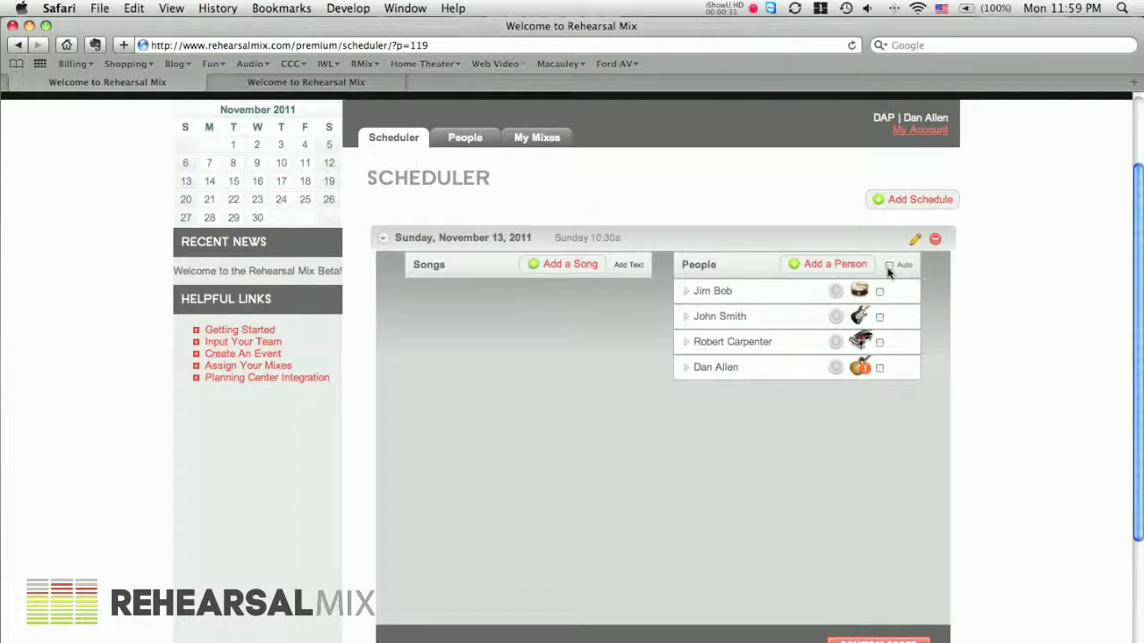
Add the song Above All from the Produced by IWL album, in the Mid-Bb key, to the November 13 schedule
{"action": "scroll", "coordinate": [889, 272], "scroll_direction": "up", "scroll_amount": 1}
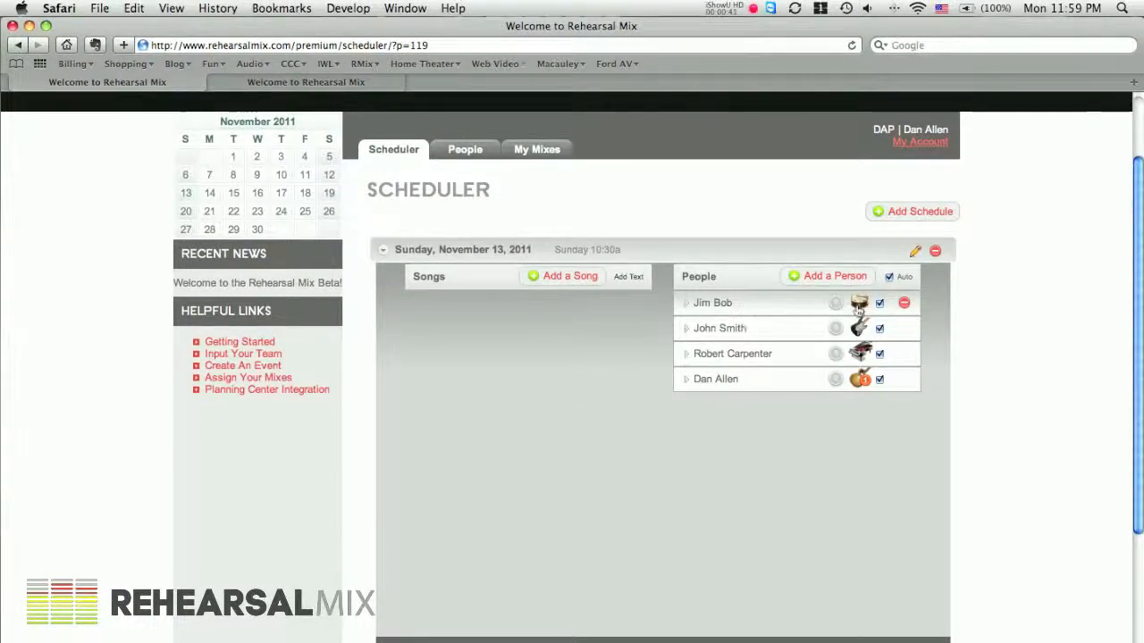
{"action": "left_click", "coordinate": [564, 277]}
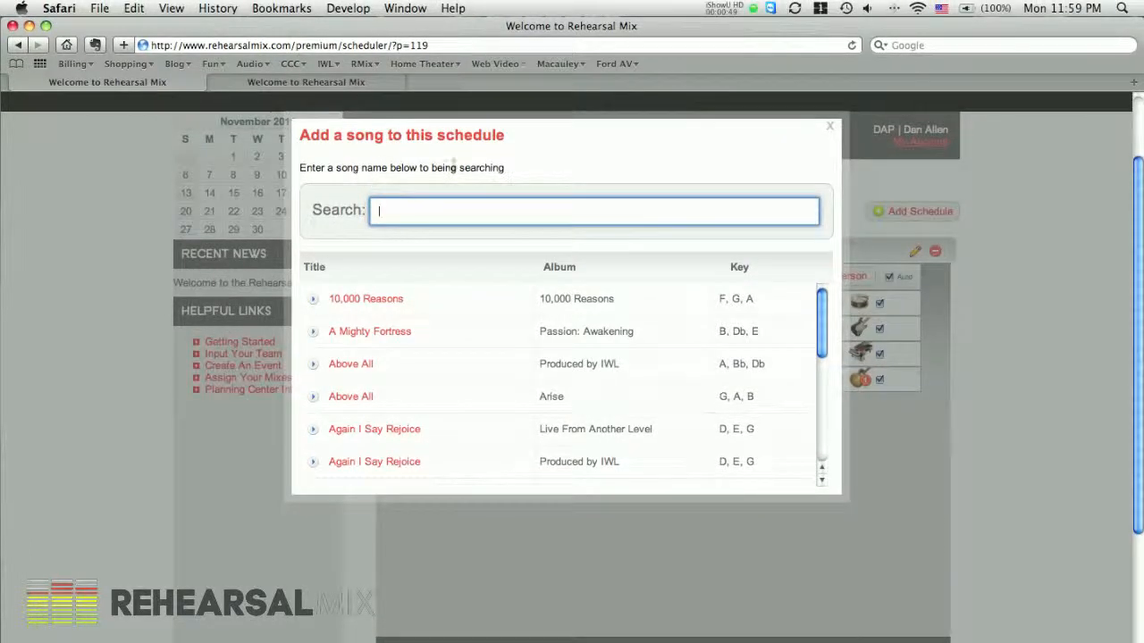
{"action": "scroll", "coordinate": [357, 367], "scroll_direction": "down", "scroll_amount": 4}
{"action": "scroll", "coordinate": [322, 359], "scroll_direction": "up", "scroll_amount": 4}
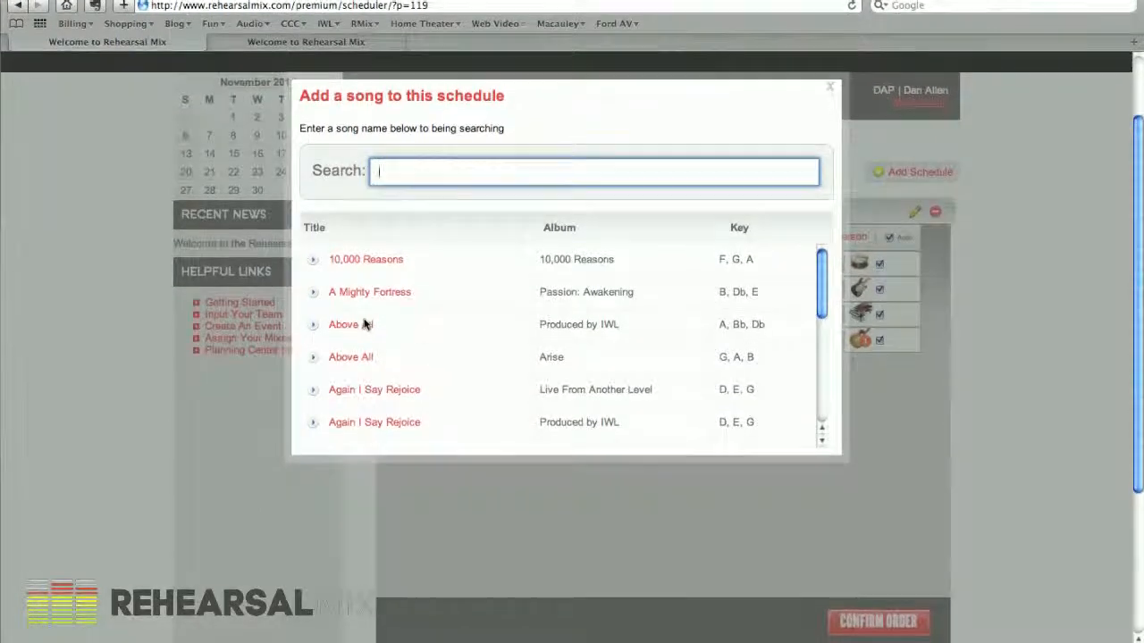
{"action": "left_click", "coordinate": [351, 324]}
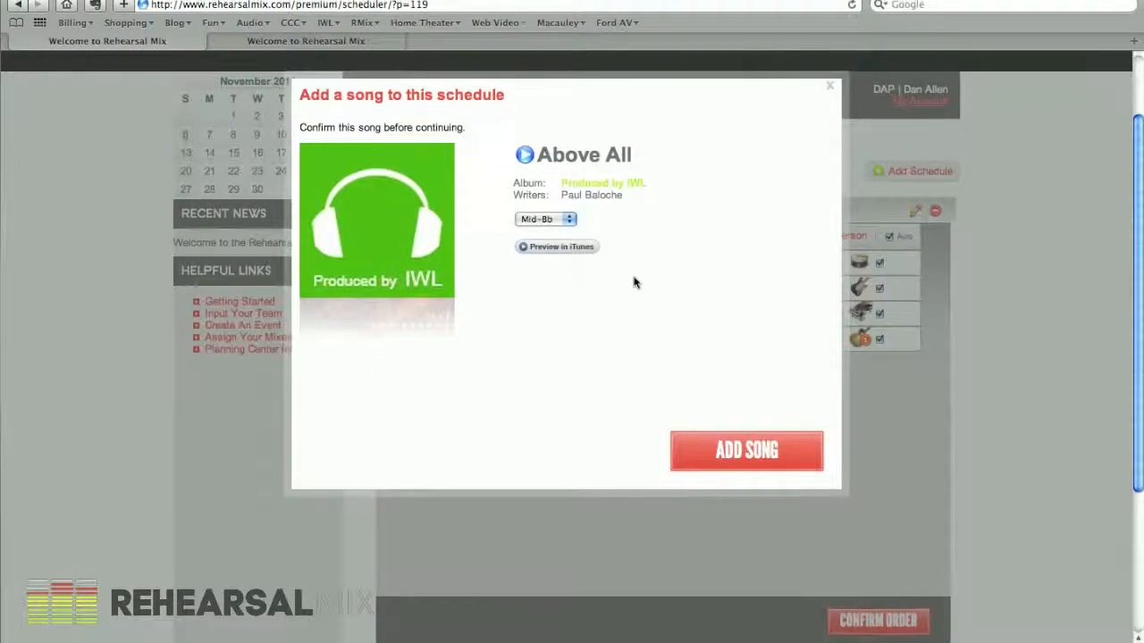
{"action": "left_click", "coordinate": [564, 221]}
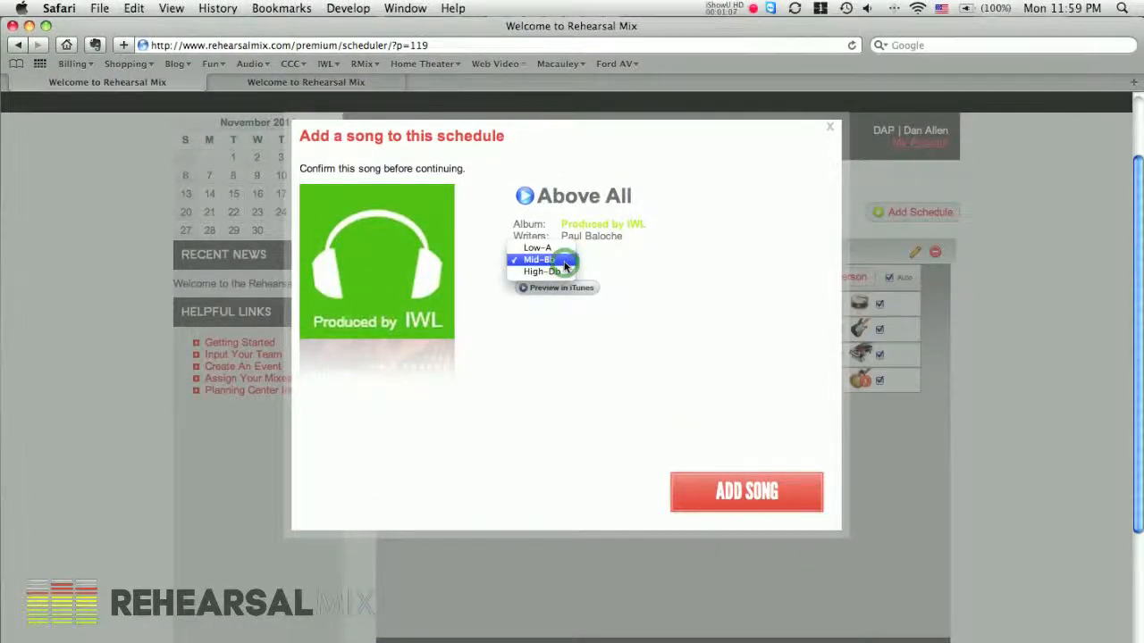
{"action": "left_click", "coordinate": [593, 262]}
{"action": "left_click", "coordinate": [559, 261]}
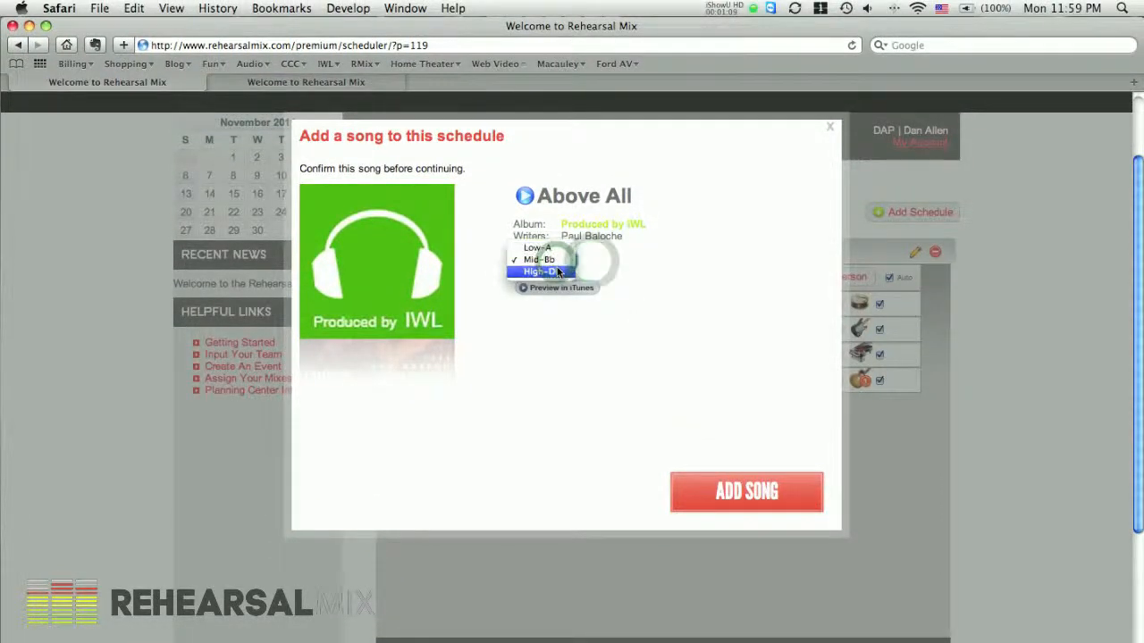
{"action": "left_click", "coordinate": [538, 265]}
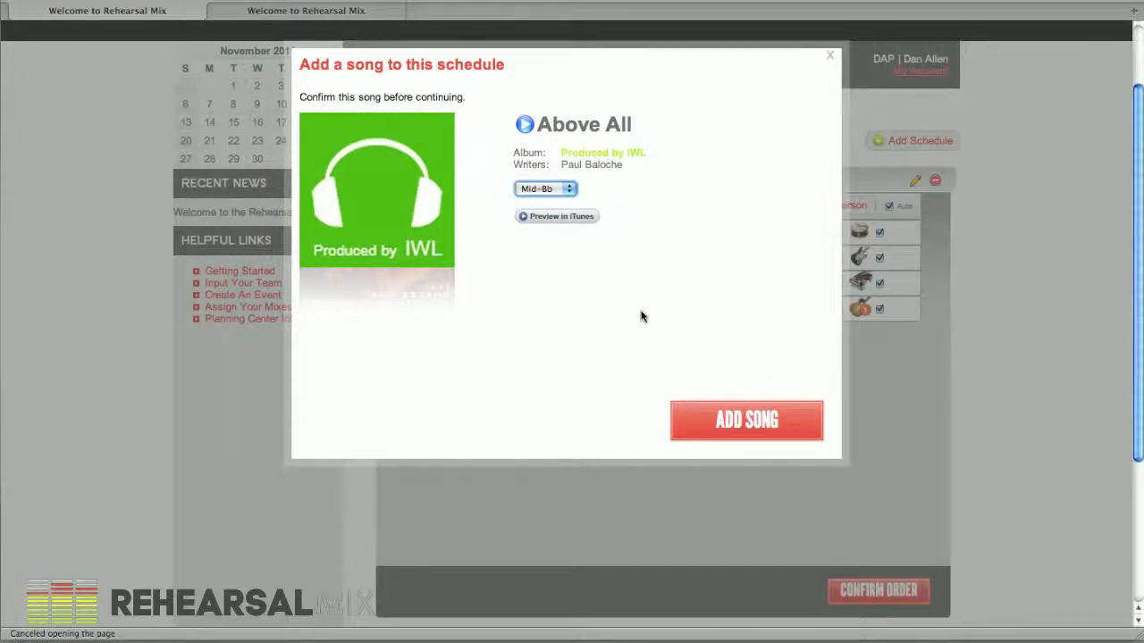
{"action": "left_click", "coordinate": [747, 422]}
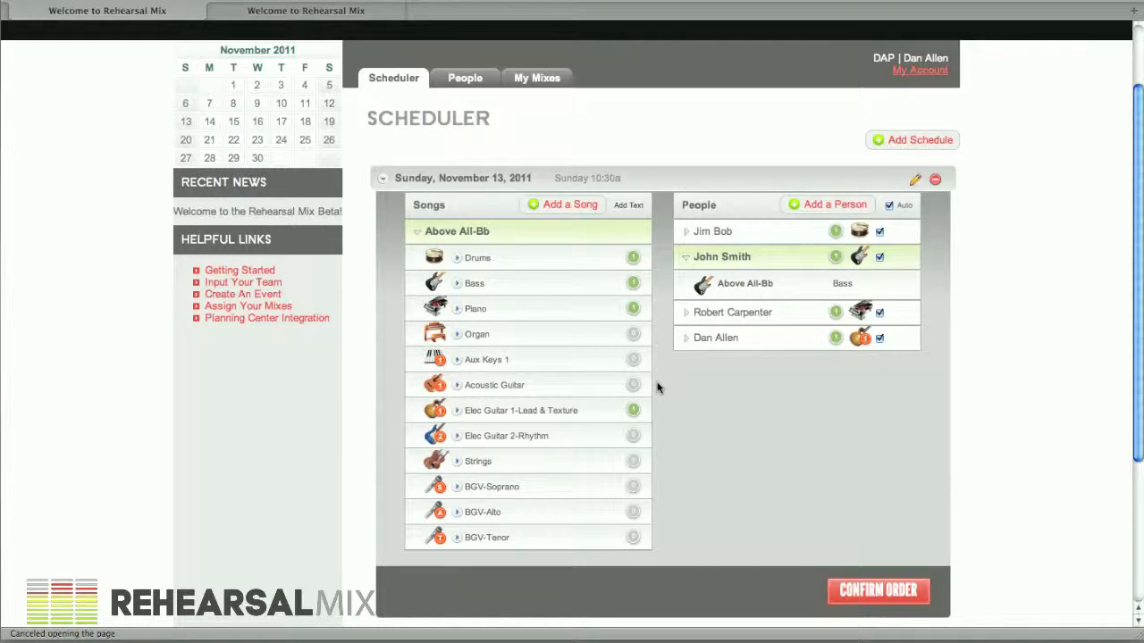
Review the Above All part assigned to each team member by expanding and collapsing their entries
{"action": "left_click", "coordinate": [686, 272]}
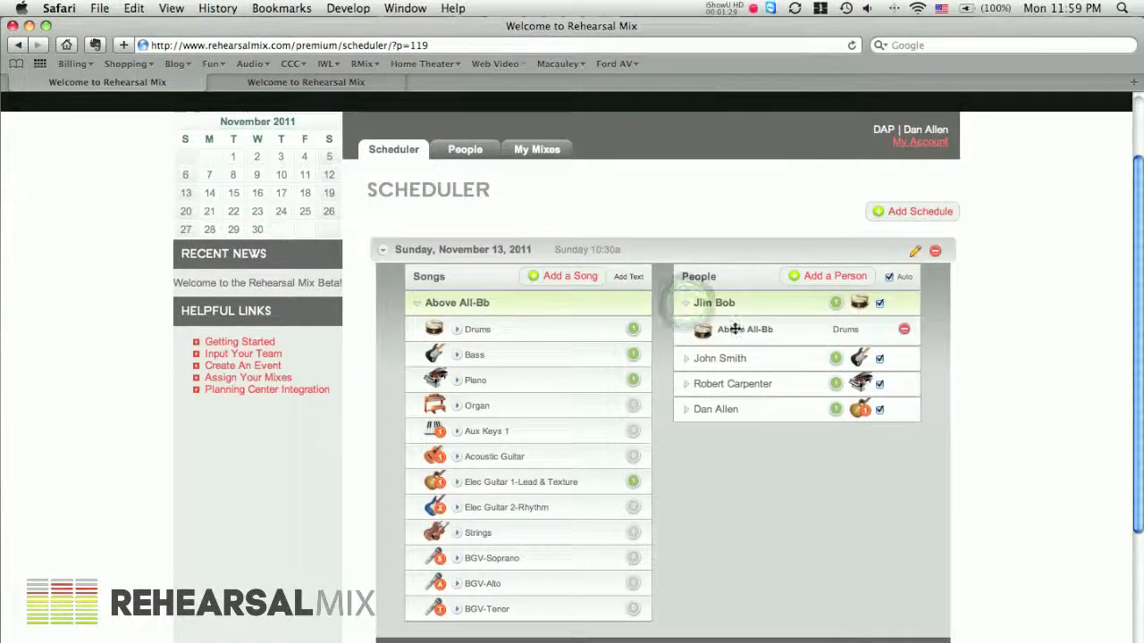
{"action": "left_click", "coordinate": [684, 303]}
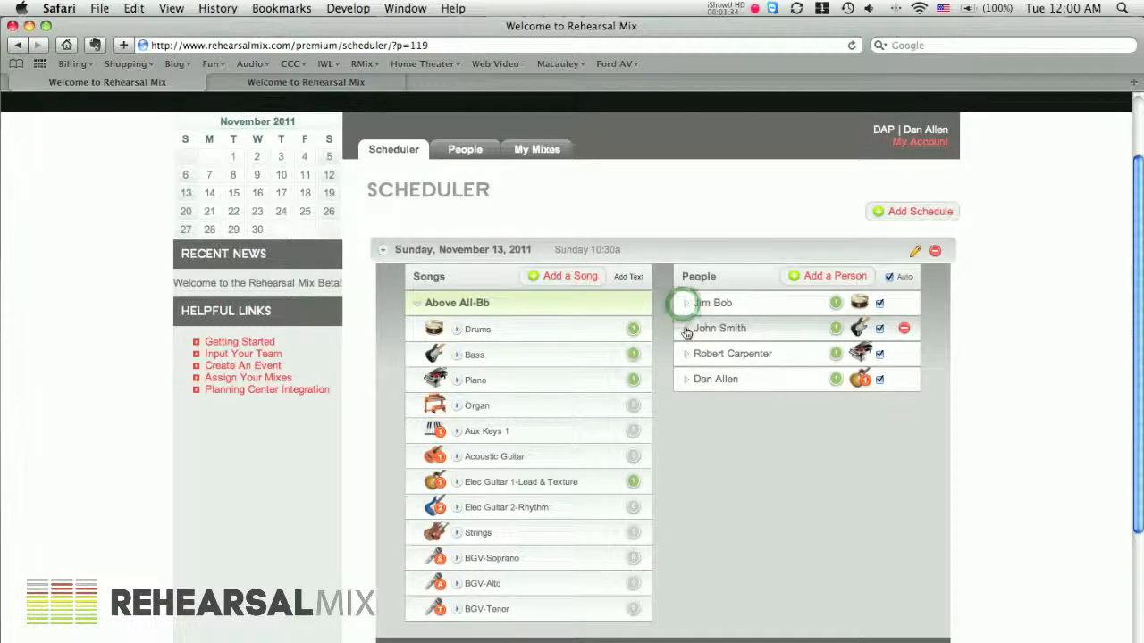
{"action": "left_click", "coordinate": [686, 328]}
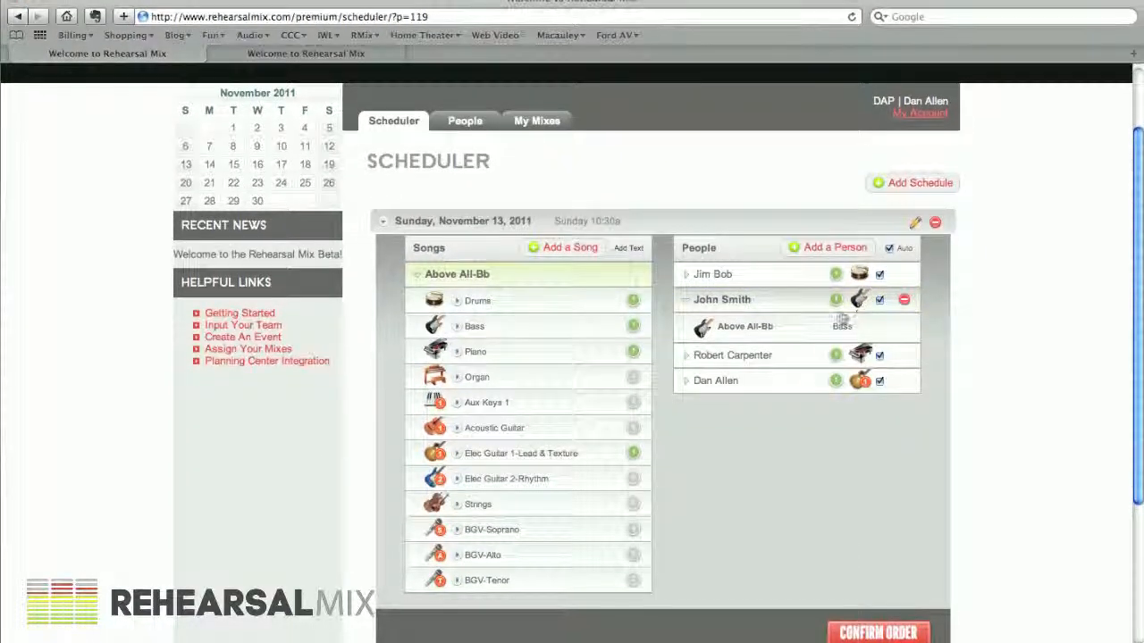
{"action": "left_click", "coordinate": [683, 303]}
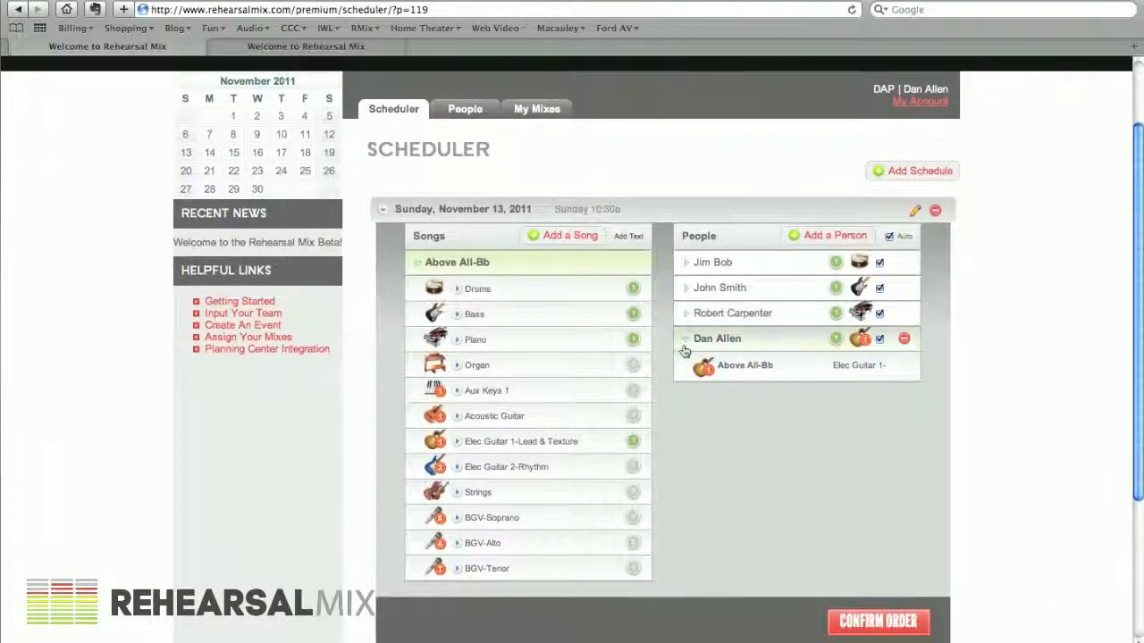
{"action": "left_click", "coordinate": [684, 356]}
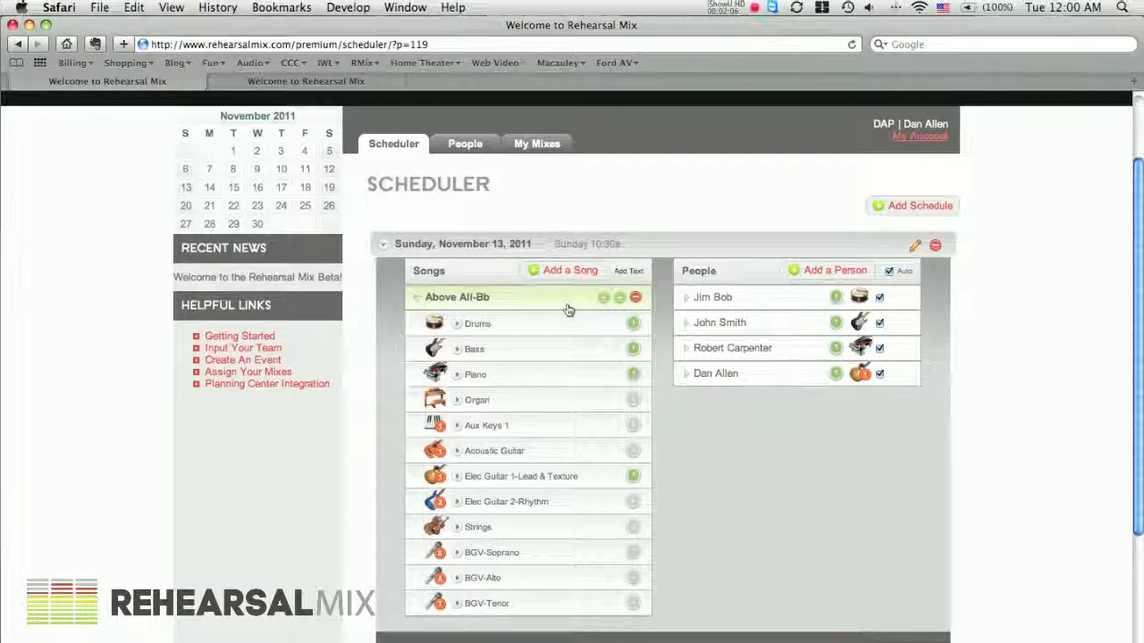
Add the song 10,000 Reasons in the Mid-G key to the November 13 schedule
{"action": "left_click", "coordinate": [561, 276]}
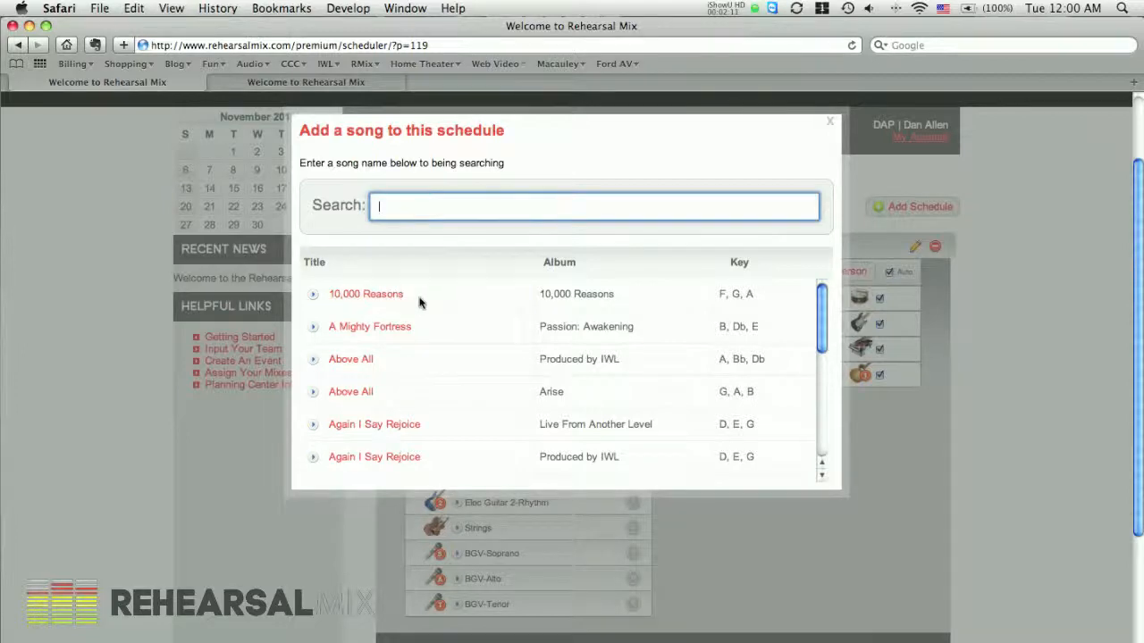
{"action": "left_click", "coordinate": [355, 295]}
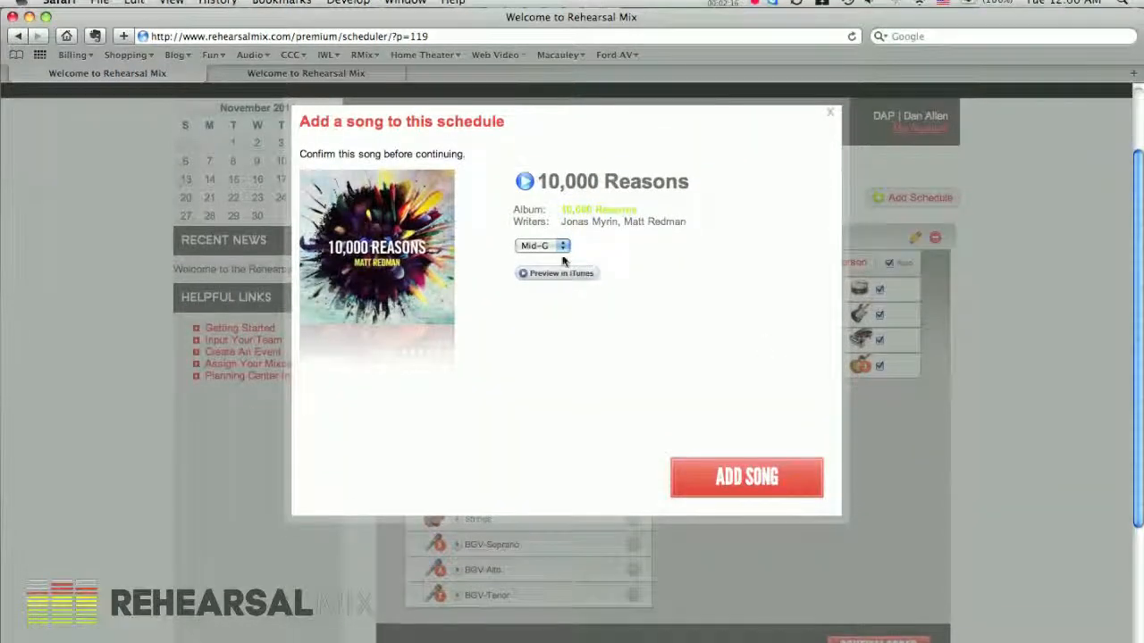
{"action": "left_click", "coordinate": [562, 254]}
{"action": "left_click", "coordinate": [562, 254]}
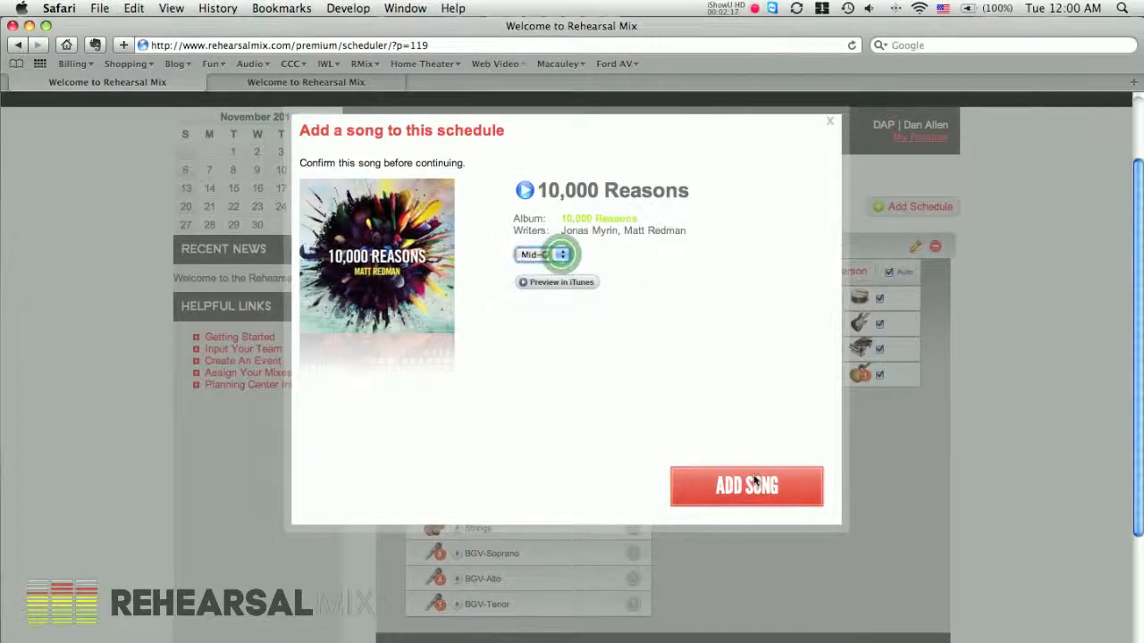
{"action": "left_click", "coordinate": [737, 485]}
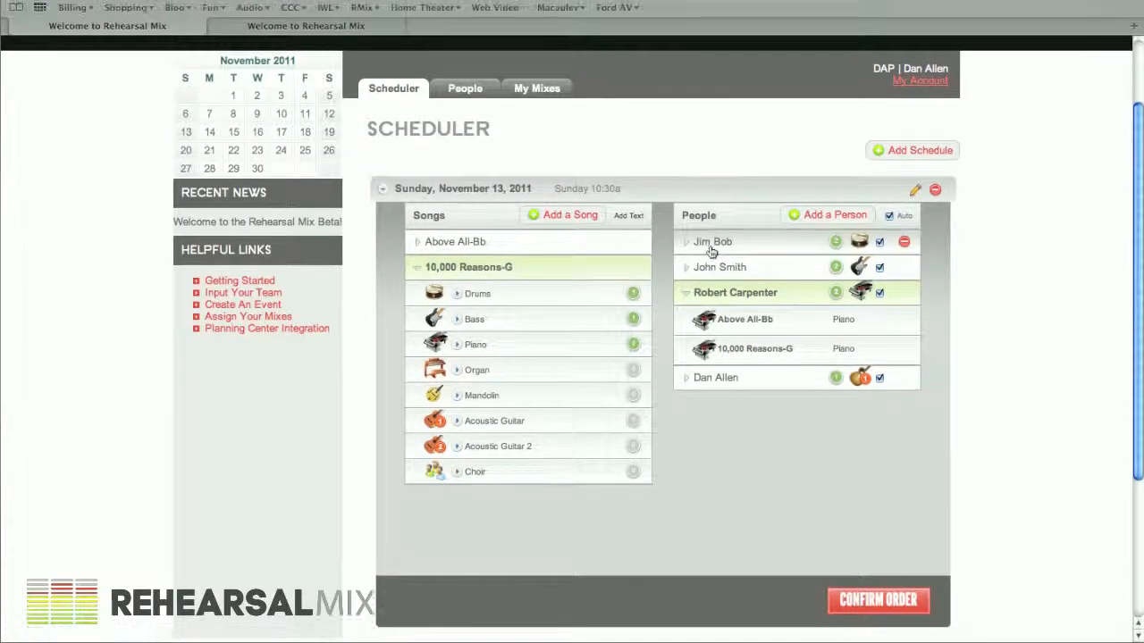
Check each team member's assigned parts for both songs, ending with the electric guitarist's entry expanded
{"action": "left_click", "coordinate": [712, 226]}
{"action": "left_click", "coordinate": [733, 268]}
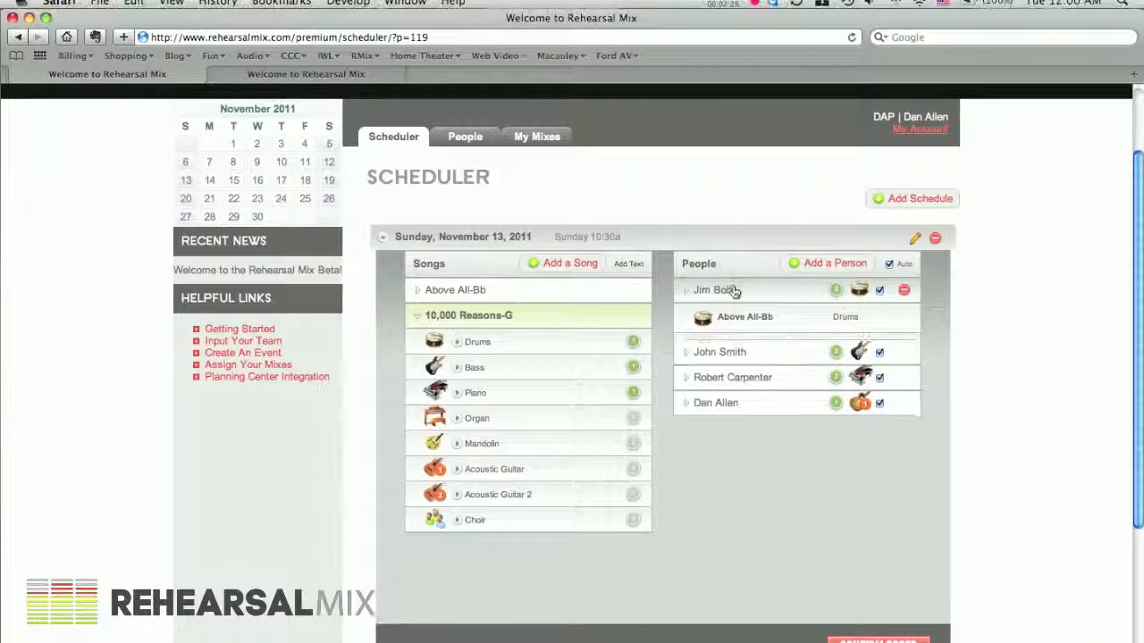
{"action": "left_click", "coordinate": [726, 299]}
{"action": "left_click", "coordinate": [727, 327]}
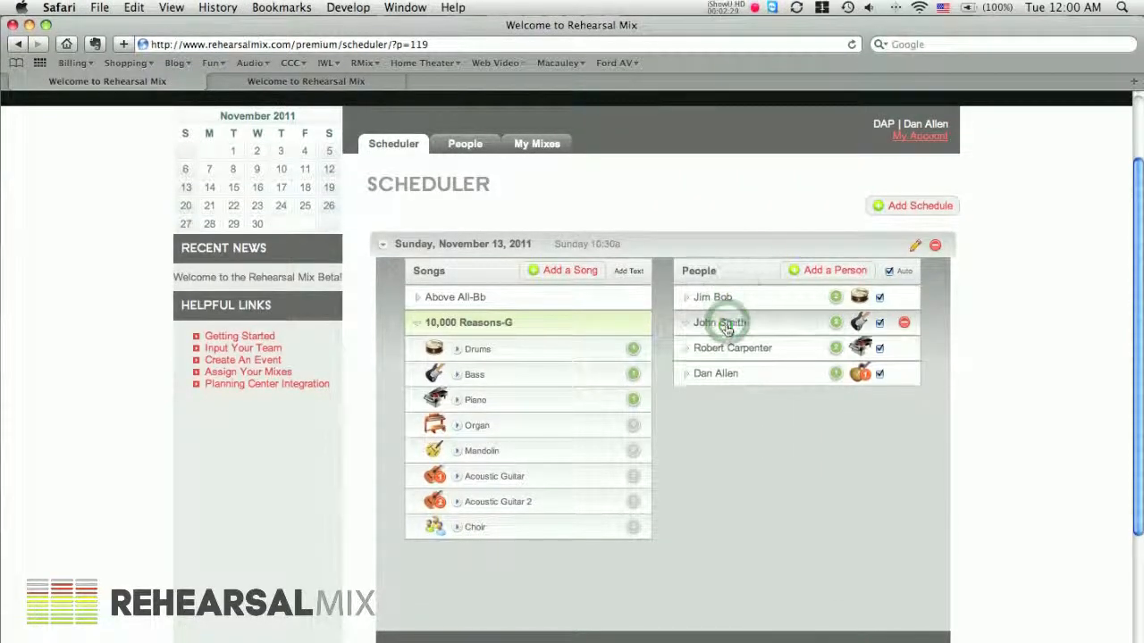
{"action": "left_click", "coordinate": [726, 351]}
{"action": "left_click", "coordinate": [727, 345]}
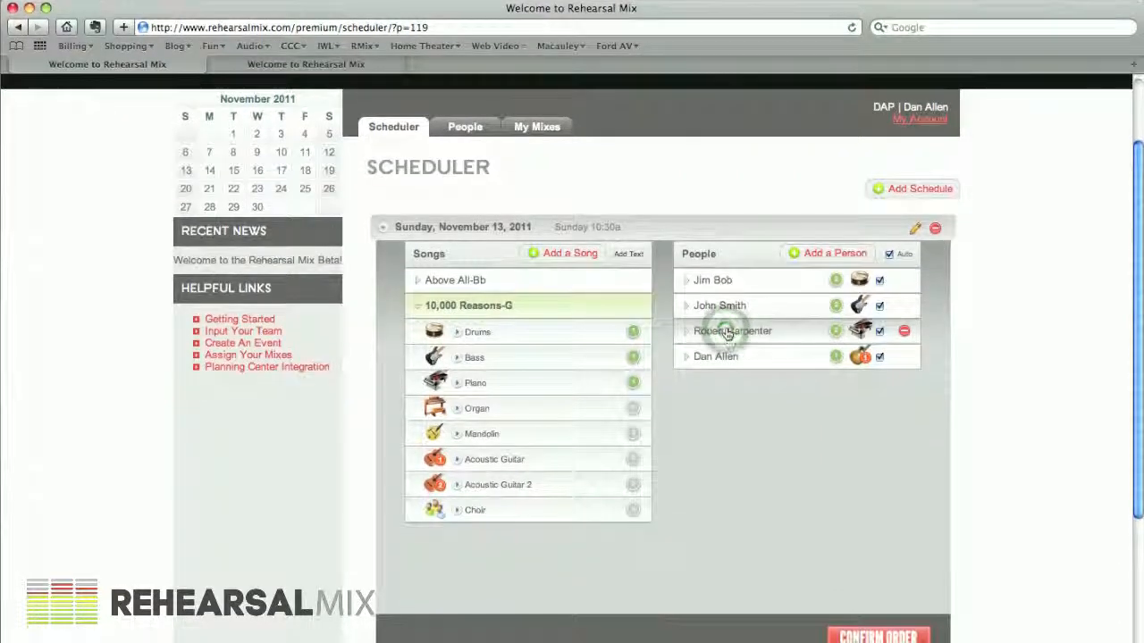
{"action": "left_click", "coordinate": [718, 352]}
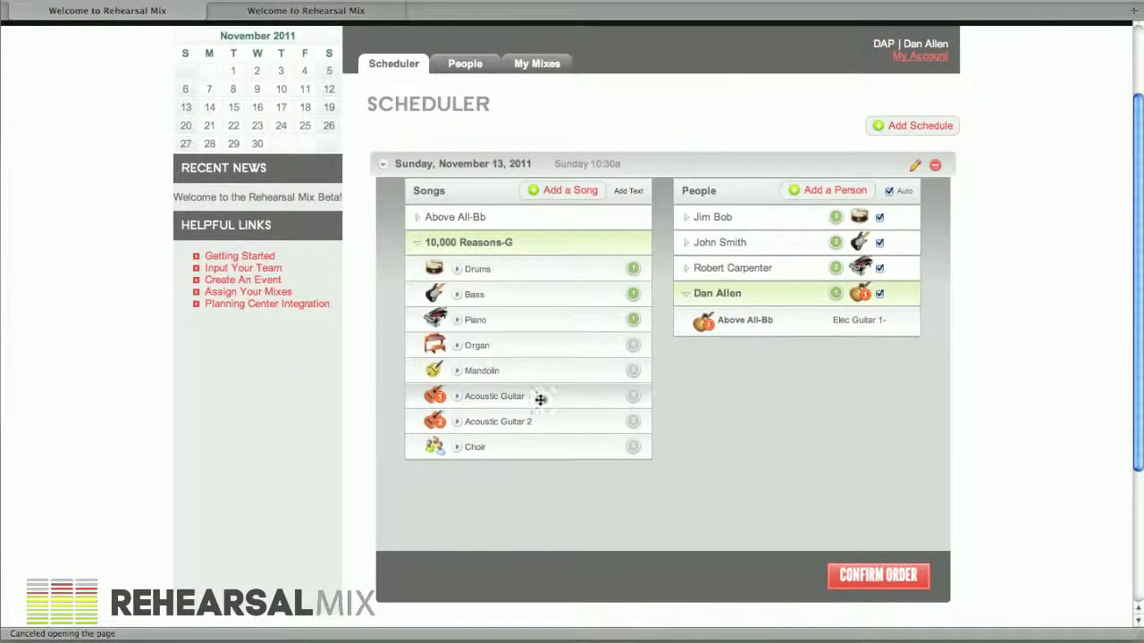
Assign the Acoustic Guitar part of 10,000 Reasons to the electric guitarist and expand that person's entry
{"action": "mouse_move", "coordinate": [734, 321]}
{"action": "mouse_move", "coordinate": [679, 314]}
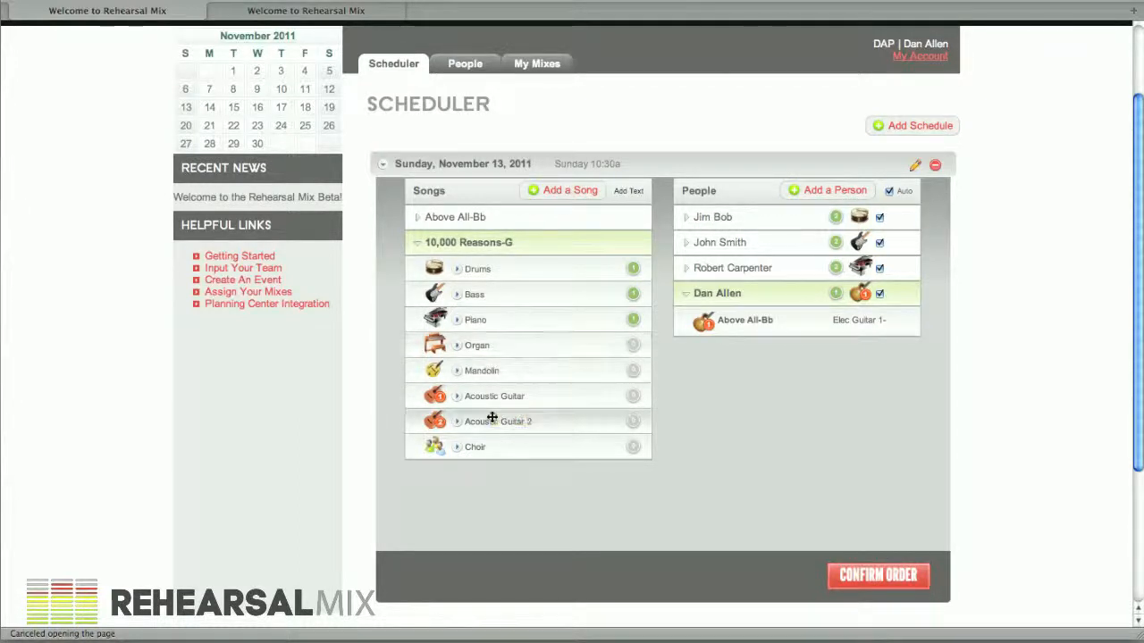
{"action": "left_click_drag", "start_coordinate": [476, 397], "coordinate": [741, 304]}
{"action": "left_click", "coordinate": [706, 304]}
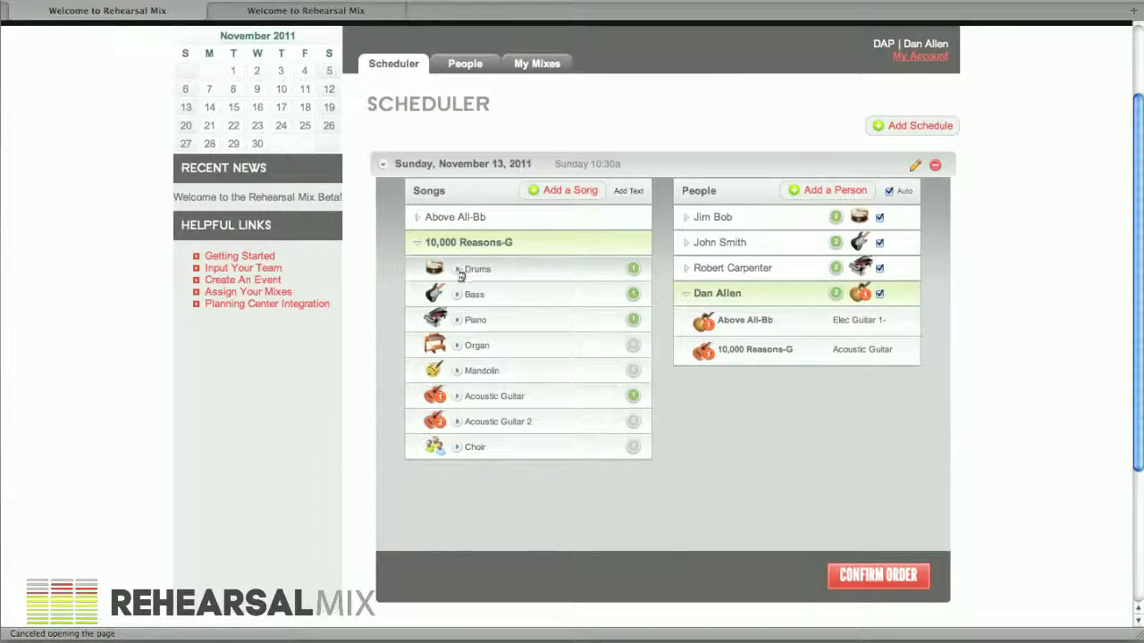
Preview the Acoustic Guitar and Acoustic Guitar 2 tracks of 10,000 Reasons
{"action": "left_click", "coordinate": [456, 397]}
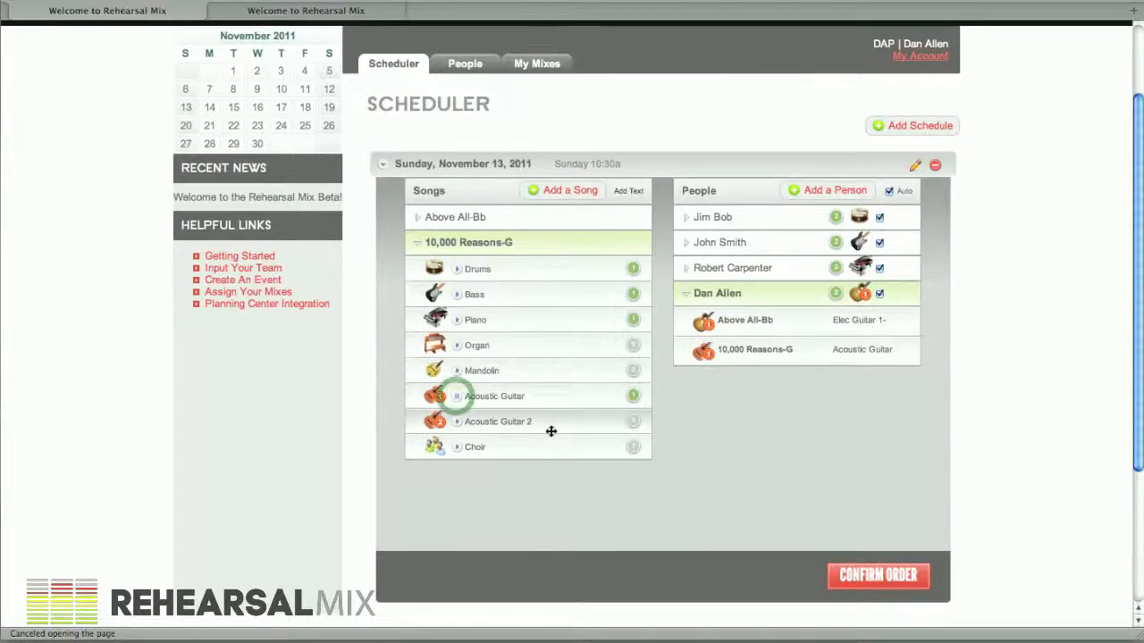
{"action": "left_click", "coordinate": [456, 399]}
{"action": "left_click", "coordinate": [456, 425]}
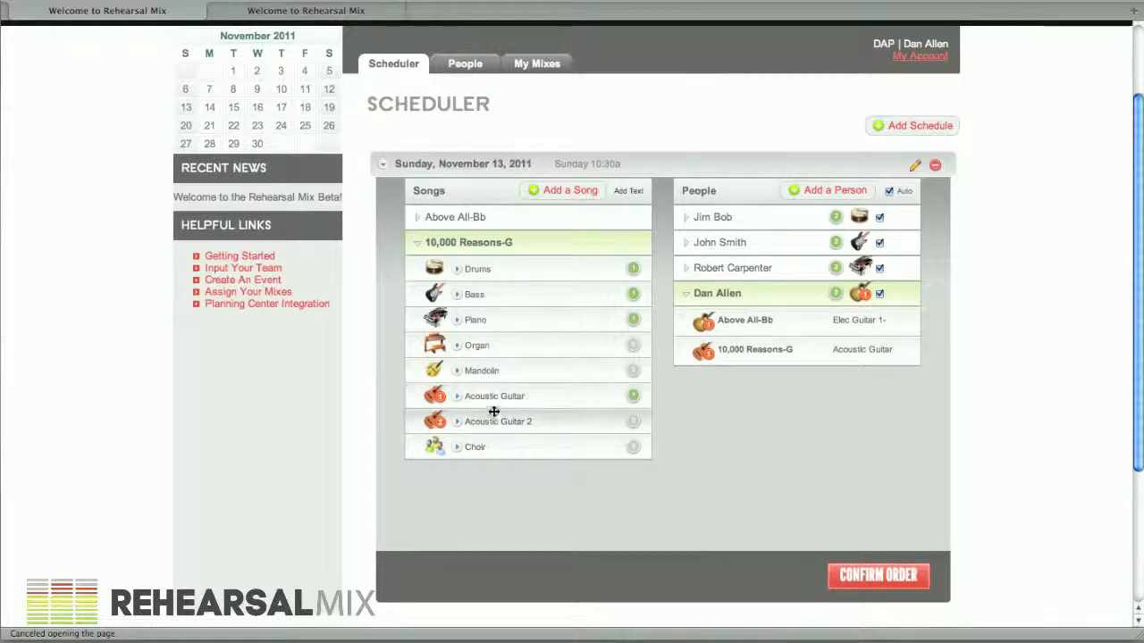
Assign the Acoustic Guitar 2 part of 10,000 Reasons to the same guitarist and show that person's assigned parts
{"action": "mouse_move", "coordinate": [486, 400]}
{"action": "left_mouse_down"}
{"action": "mouse_move", "coordinate": [511, 400]}
{"action": "mouse_move", "coordinate": [501, 400]}
{"action": "left_mouse_up"}
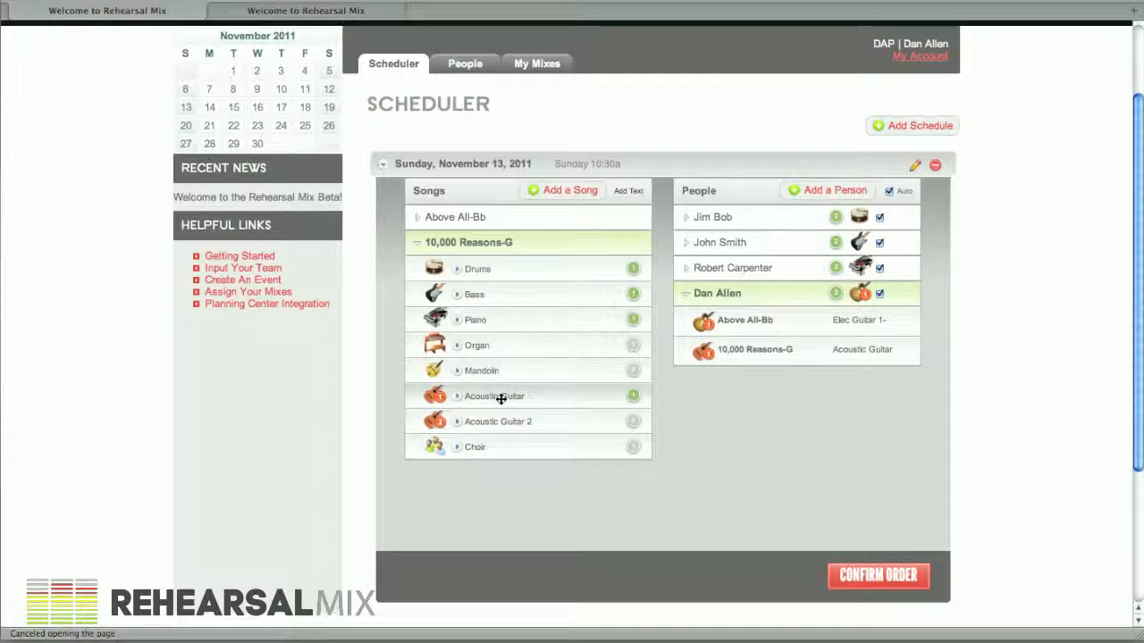
{"action": "left_click_drag", "start_coordinate": [485, 422], "coordinate": [734, 297]}
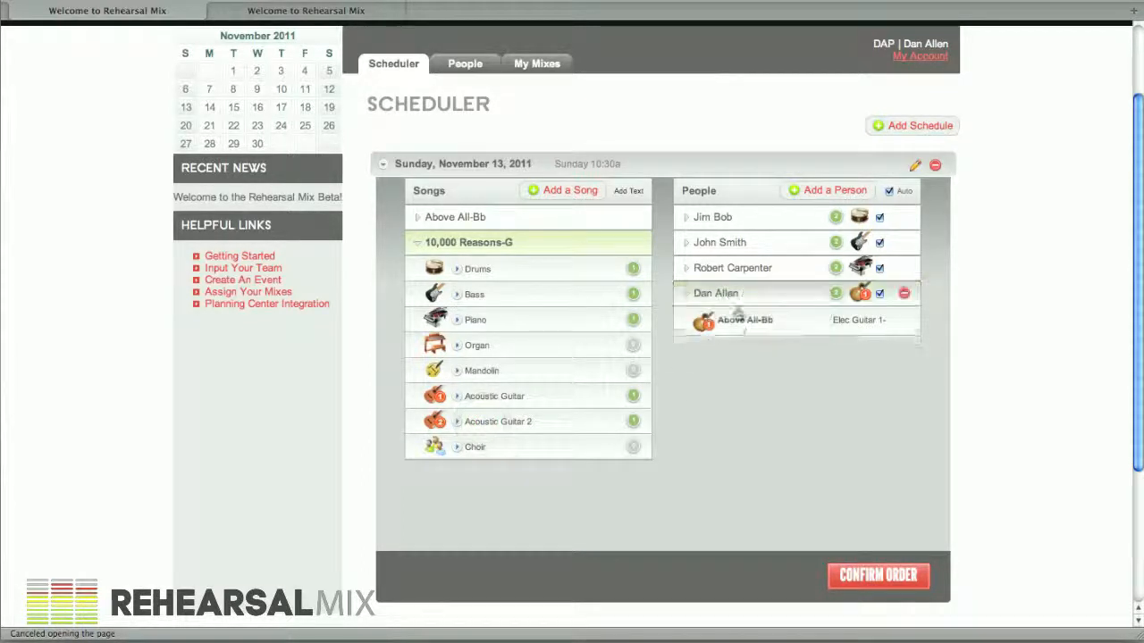
{"action": "left_click", "coordinate": [685, 292]}
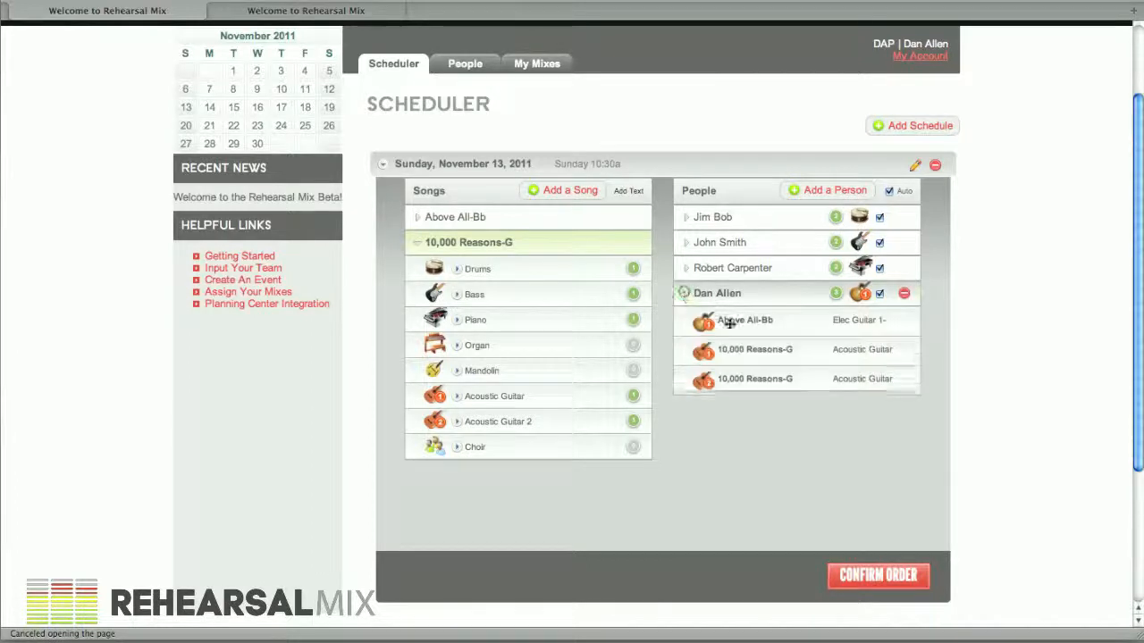